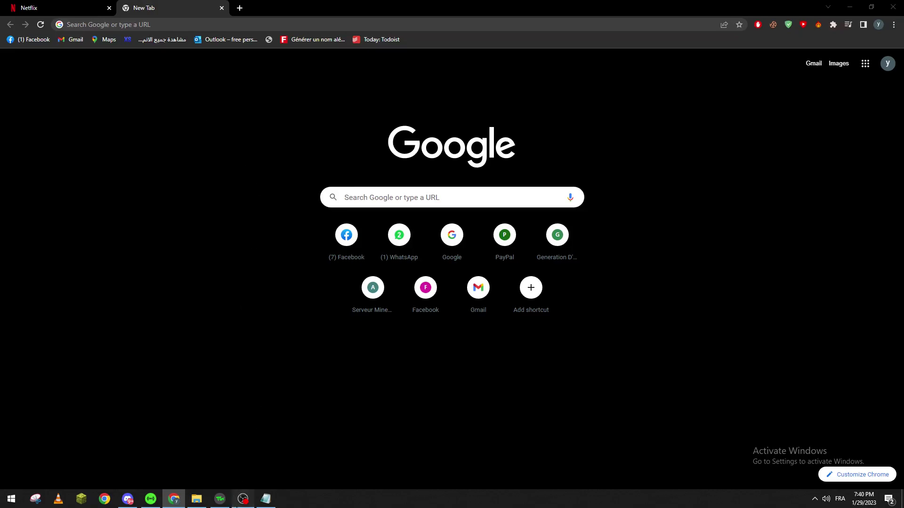
# Step: Search Google for 'hubspot'
pyautogui.click(242, 499)
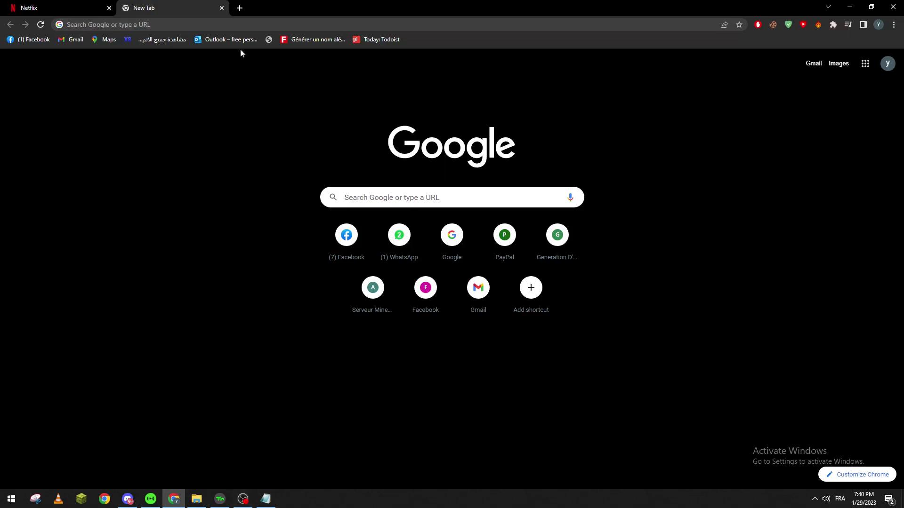
pyautogui.click(168, 25)
pyautogui.write('hubs')
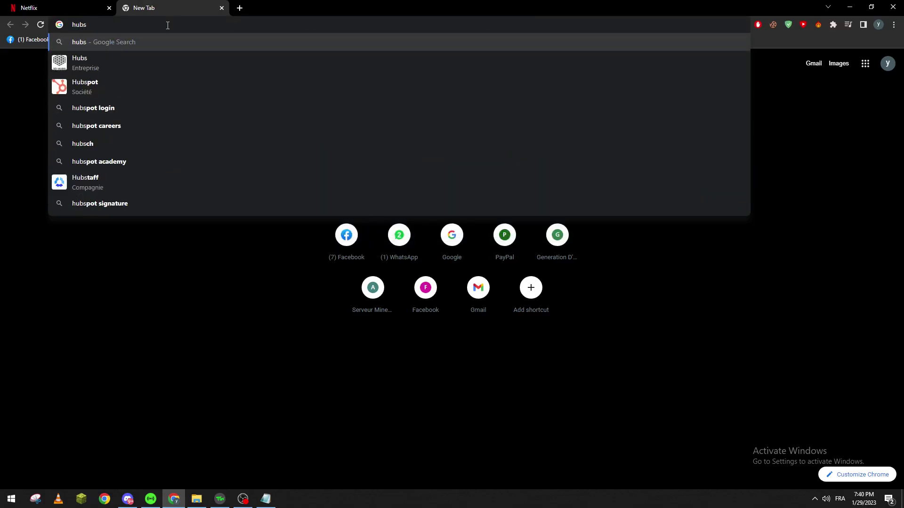
pyautogui.write('pot')
pyautogui.press('Return')
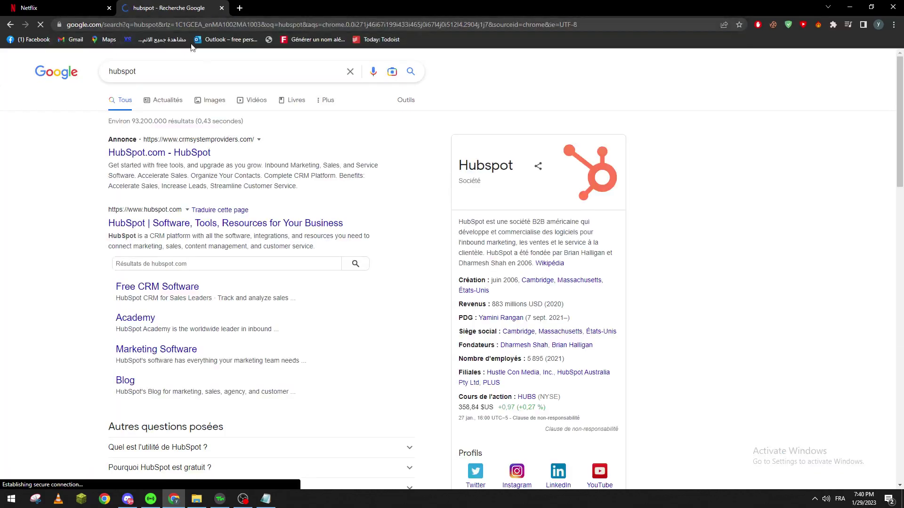
# Step: Open HubSpot's official site, decline cookies and go to the login page
pyautogui.click(155, 224)
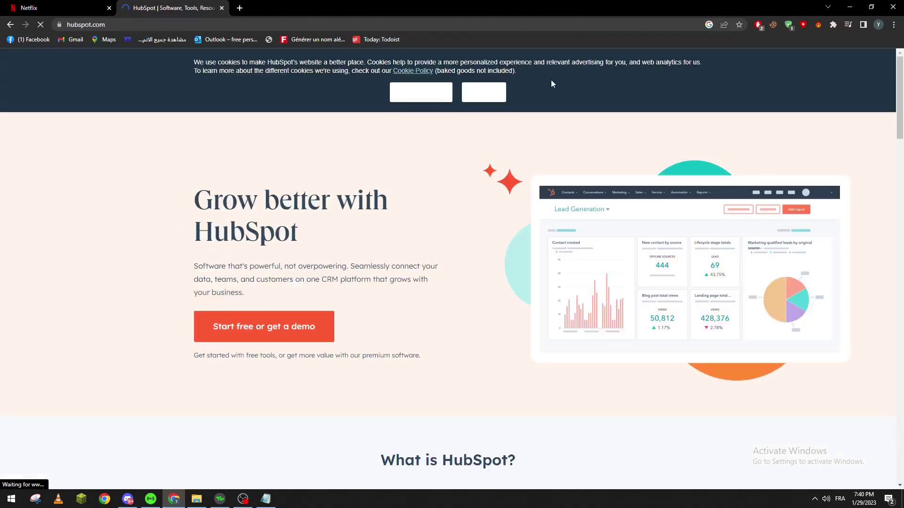
pyautogui.click(487, 92)
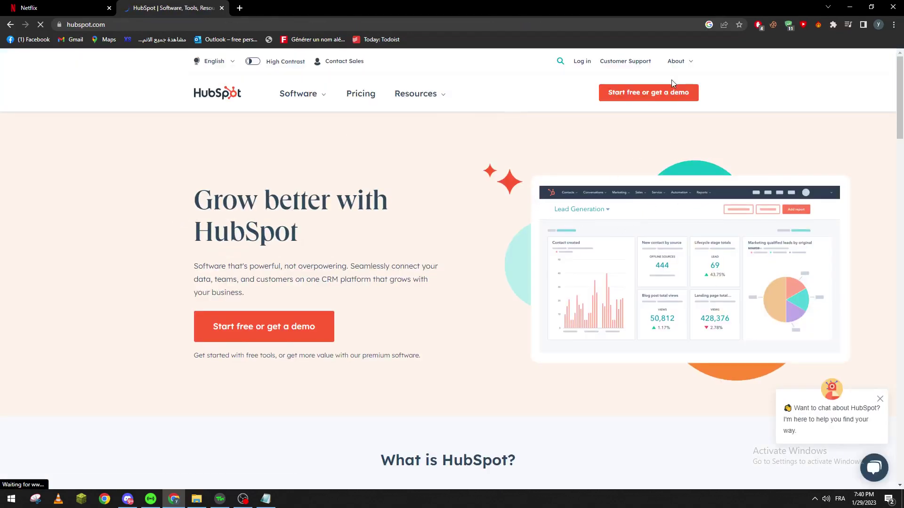
pyautogui.click(581, 61)
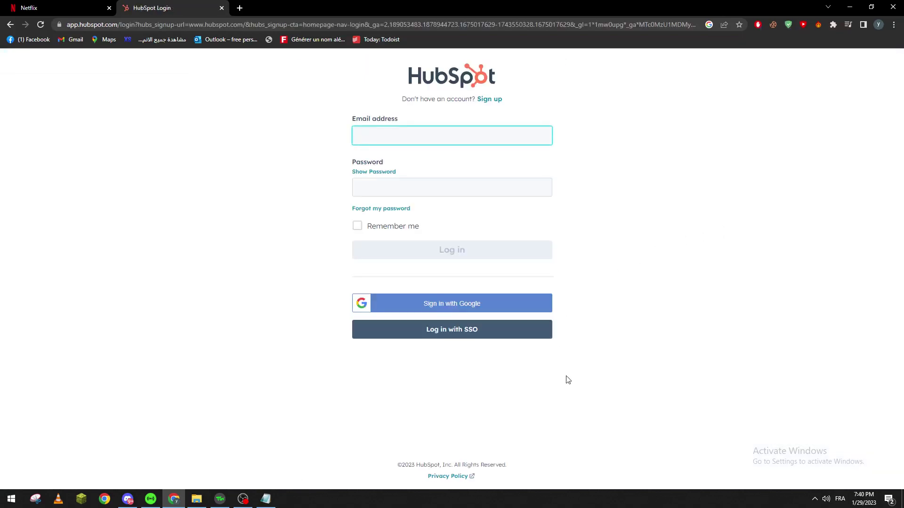
# Step: Try signing in with Google, then return to the regular HubSpot login form
pyautogui.click(452, 303)
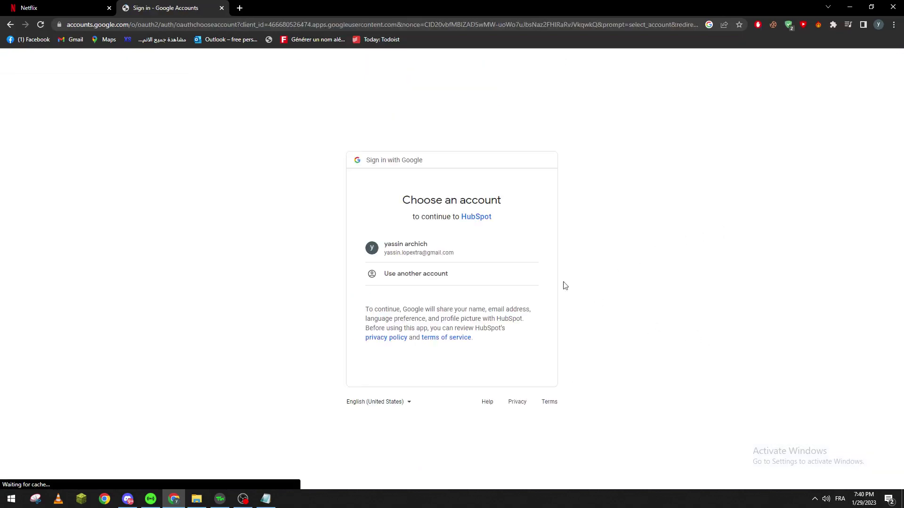
pyautogui.click(452, 248)
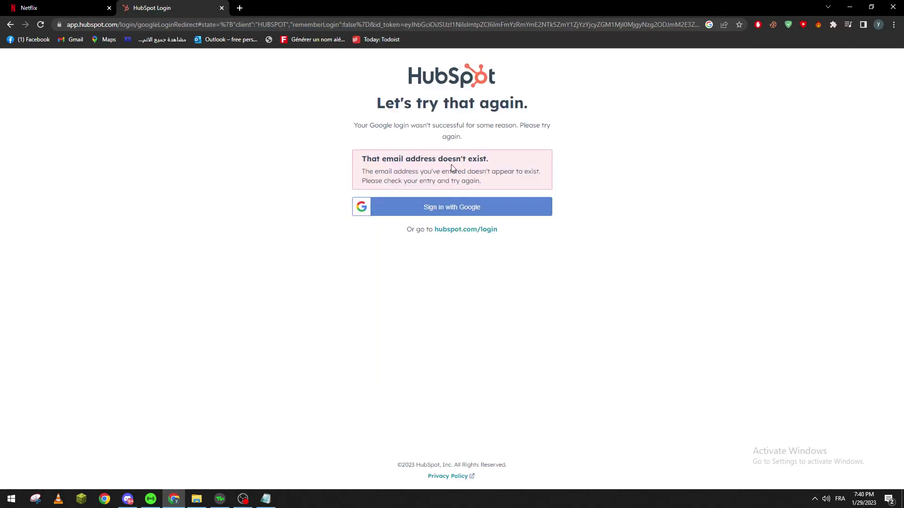
pyautogui.click(444, 229)
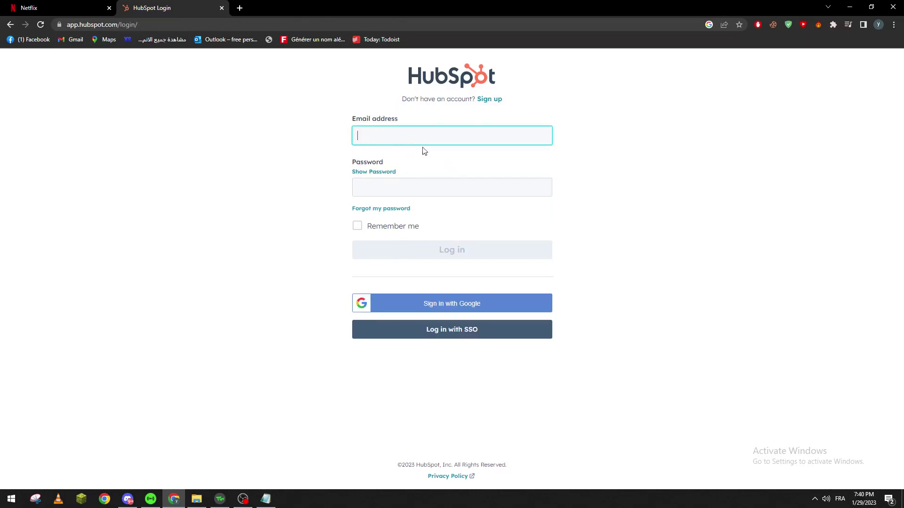
# Step: Start a free HubSpot sign-up using the Google account
pyautogui.click(488, 98)
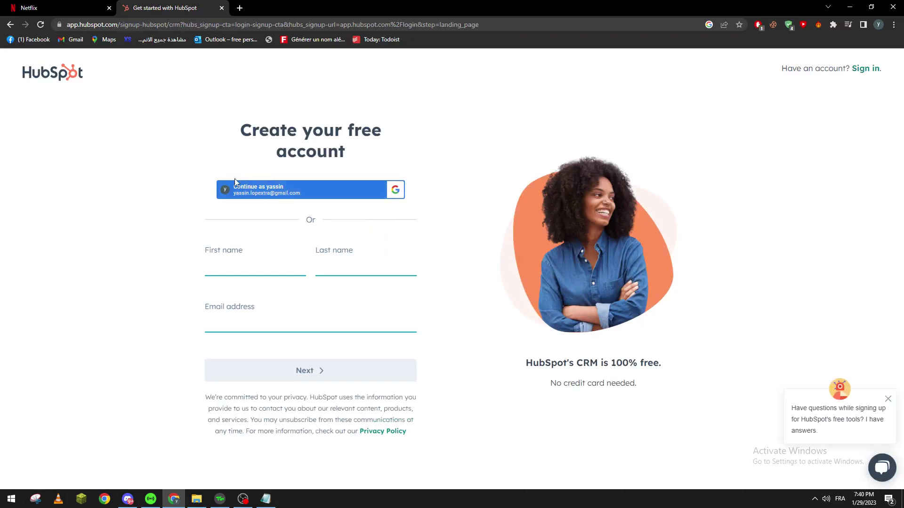
pyautogui.click(259, 194)
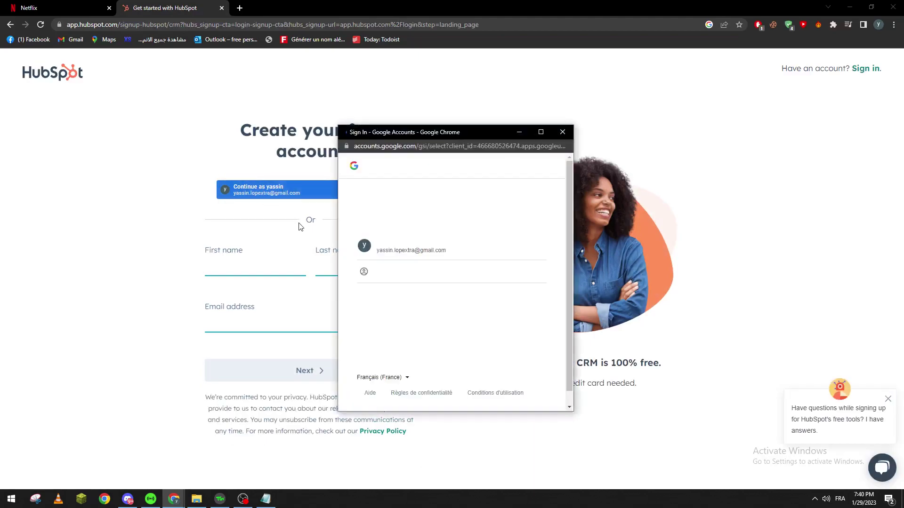
pyautogui.click(429, 247)
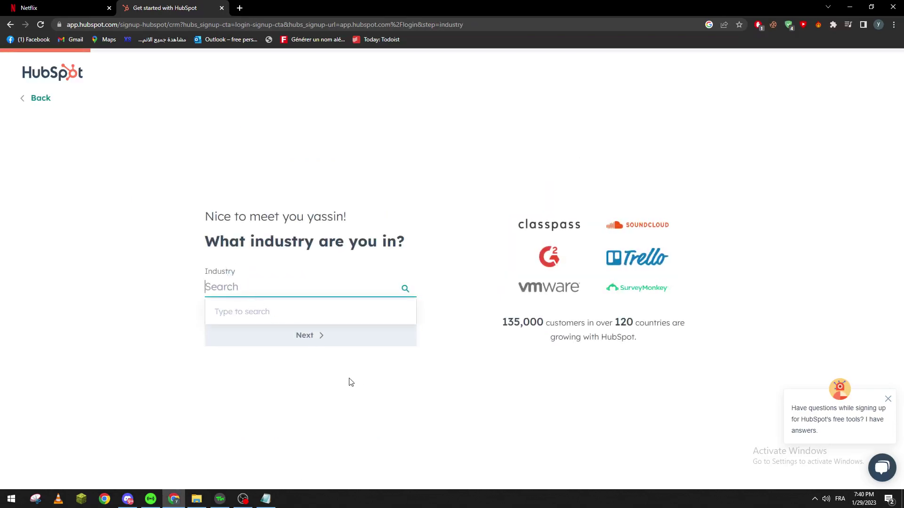
# Step: Choose Real Estate as the industry and Actor as the job role
pyautogui.click(320, 286)
pyautogui.write('eaz')
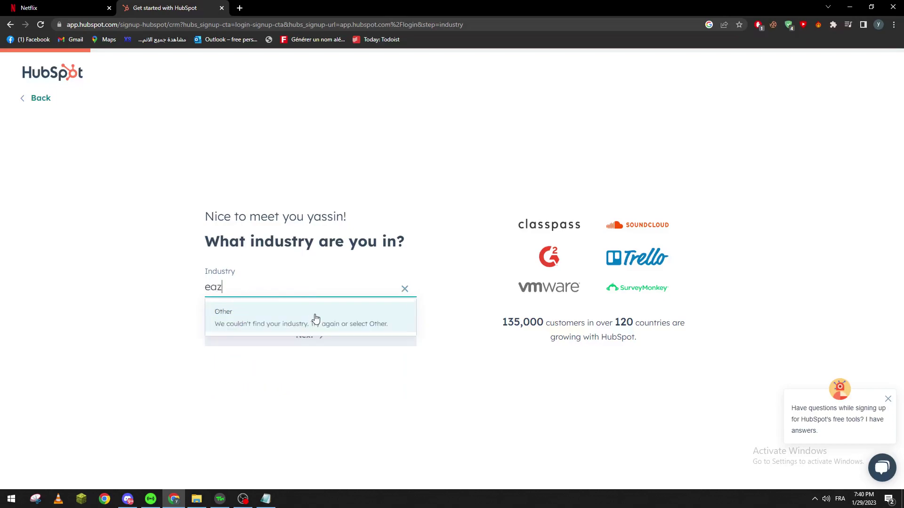
pyautogui.press('BackSpace')
pyautogui.click(297, 314)
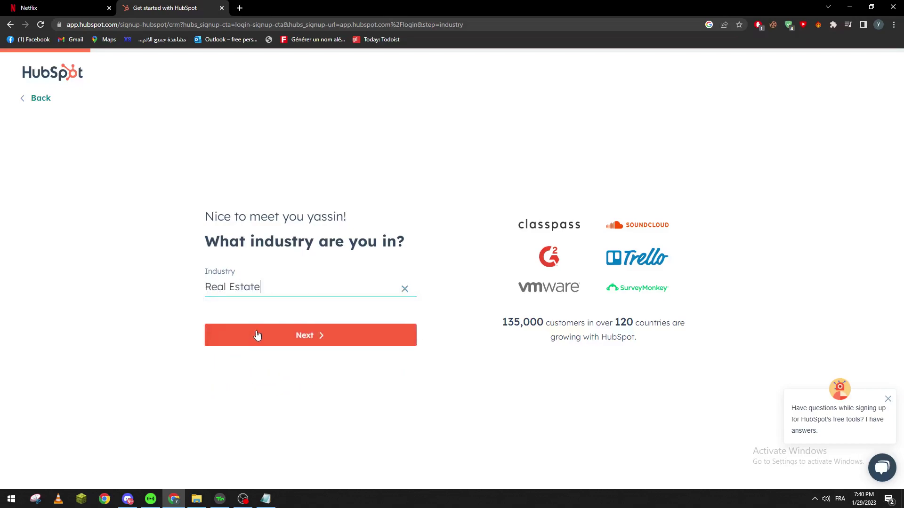
pyautogui.click(254, 336)
pyautogui.click(248, 286)
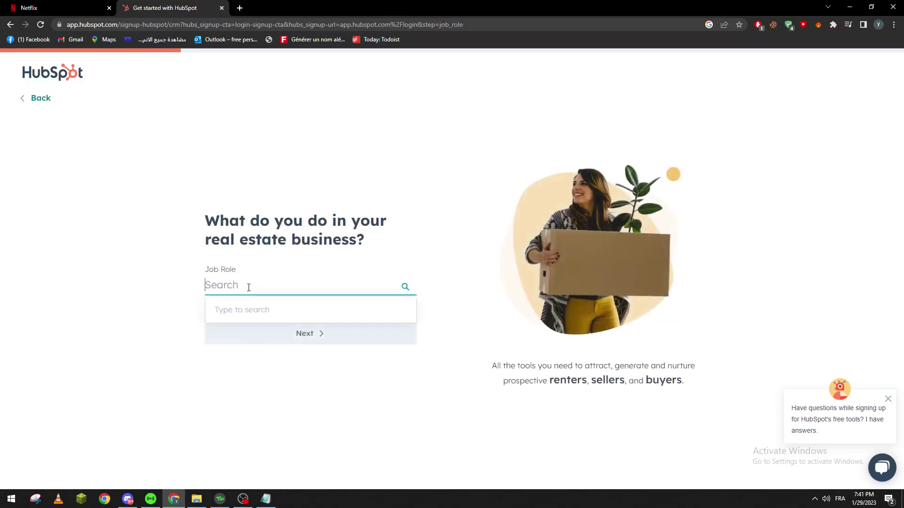
pyautogui.write('a')
pyautogui.click(252, 310)
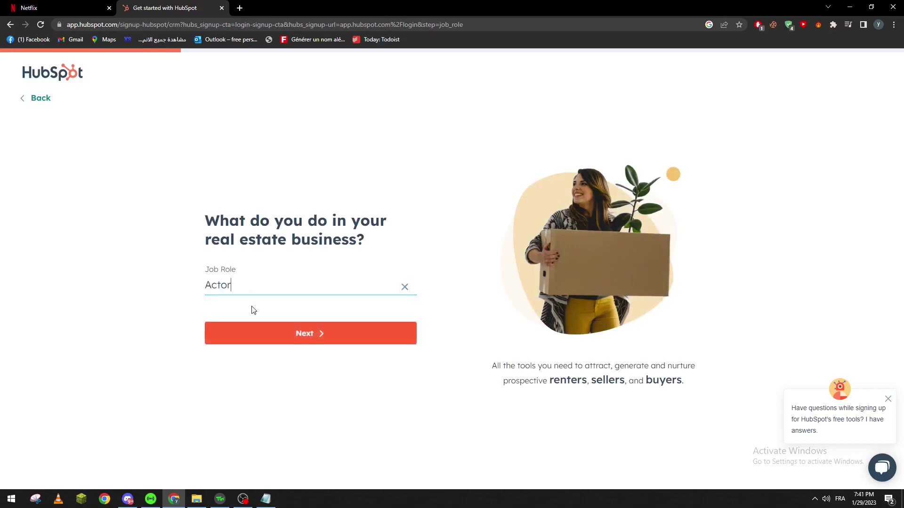
pyautogui.click(267, 334)
# Step: Enter and submit the company name
pyautogui.click(286, 286)
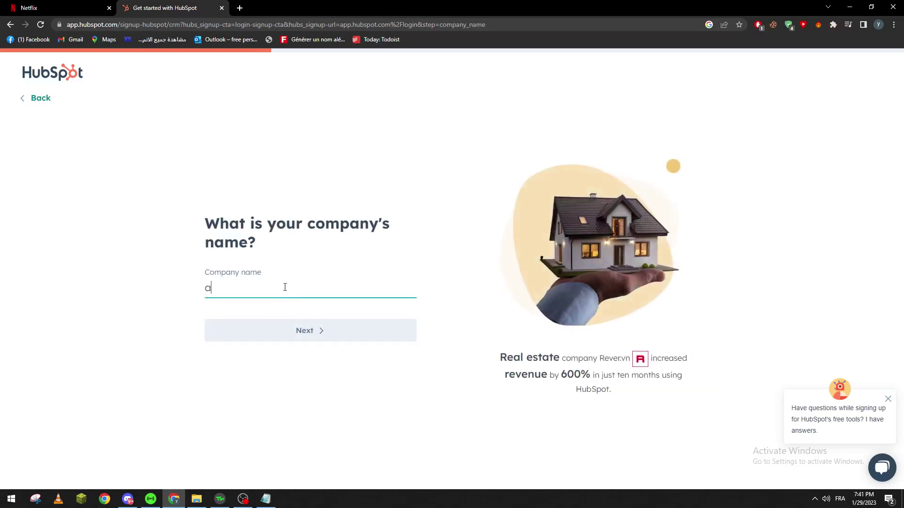
pyautogui.press('BackSpace')
pyautogui.write('yuy')
pyautogui.write('trey')
pyautogui.press('Return')
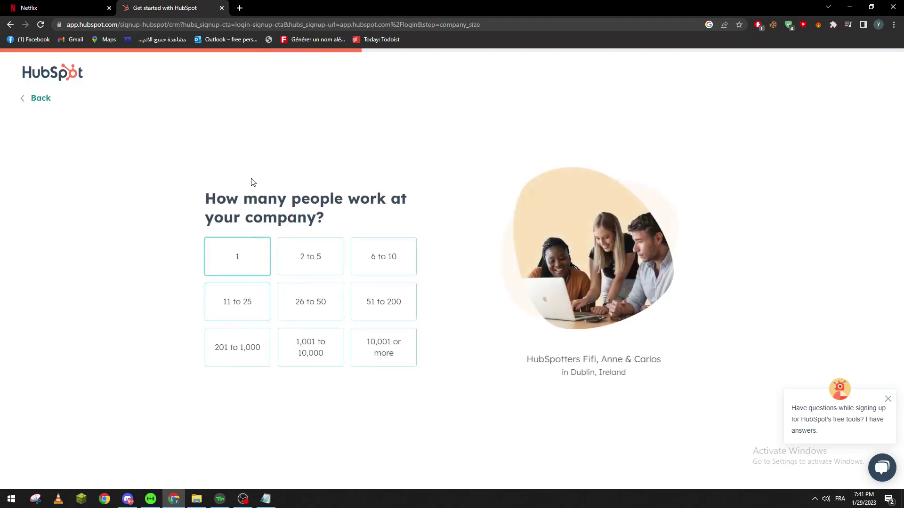
pyautogui.click(331, 302)
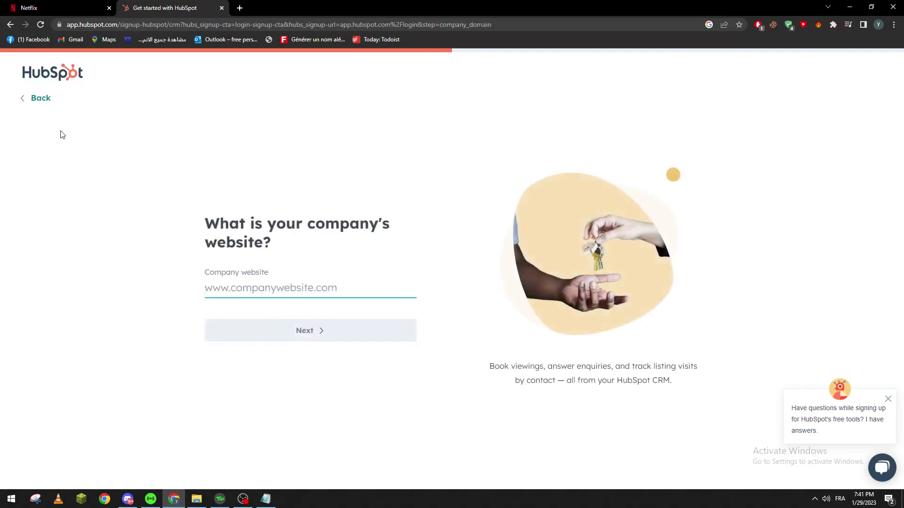
pyautogui.write('wwW')
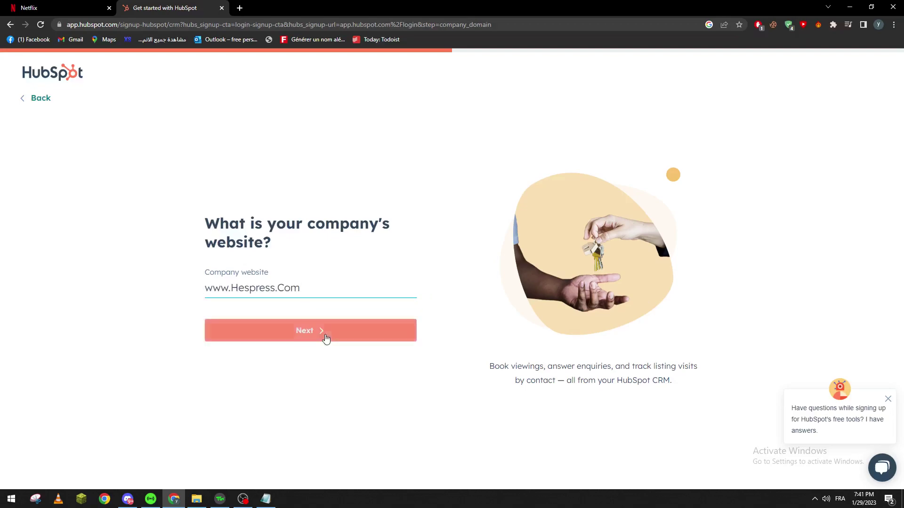
pyautogui.click(325, 330)
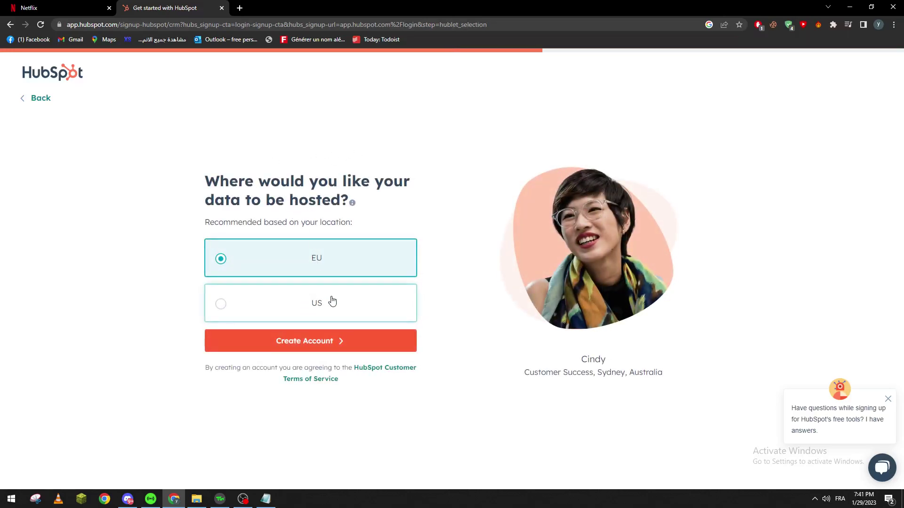
# Step: Create the account with EU data hosting and answer that a CRM was used before
pyautogui.click(361, 348)
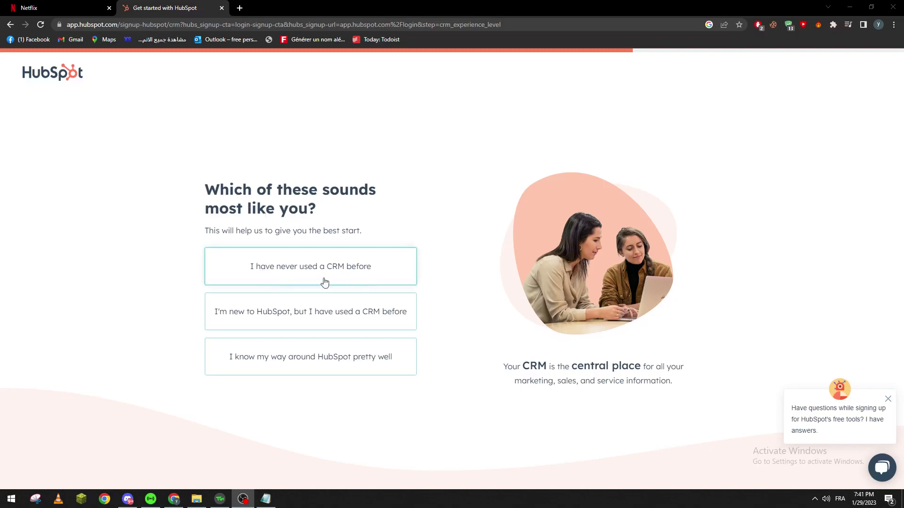
pyautogui.click(302, 320)
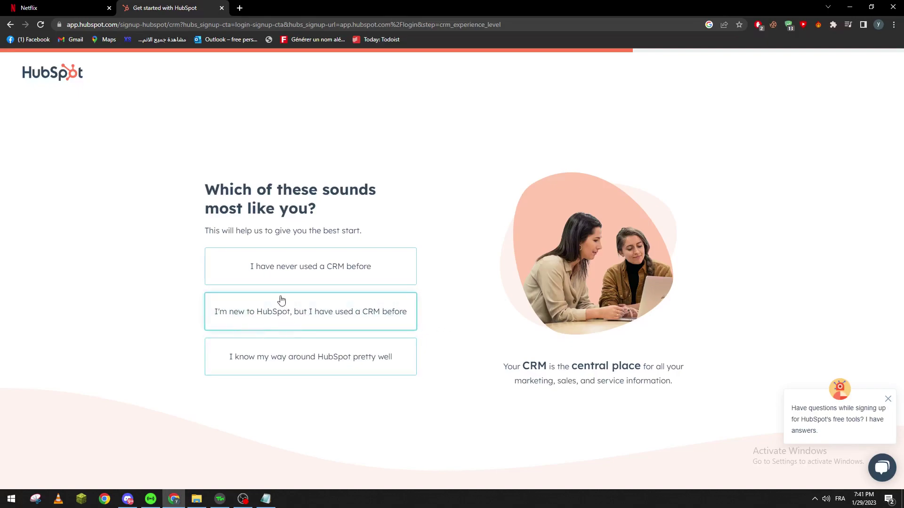
pyautogui.click(337, 276)
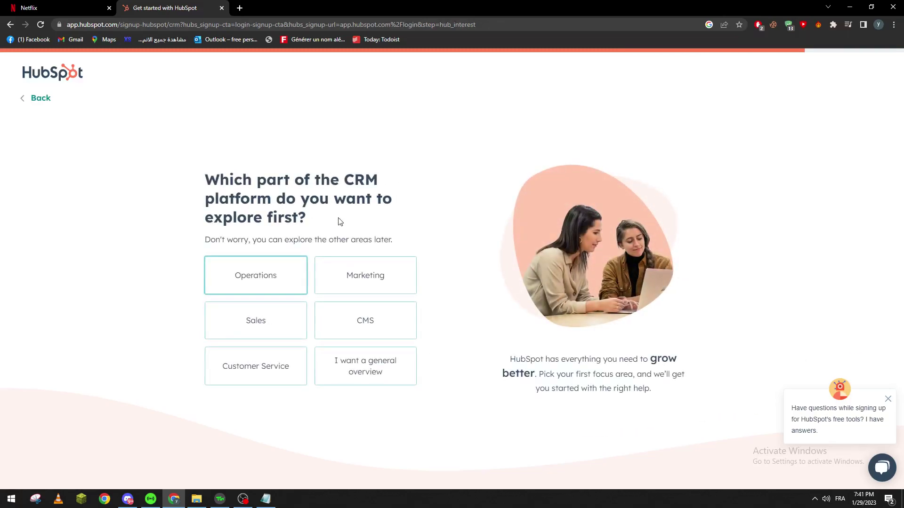
# Step: Request a general overview and start the Sales Dashboard demo tour
pyautogui.click(364, 364)
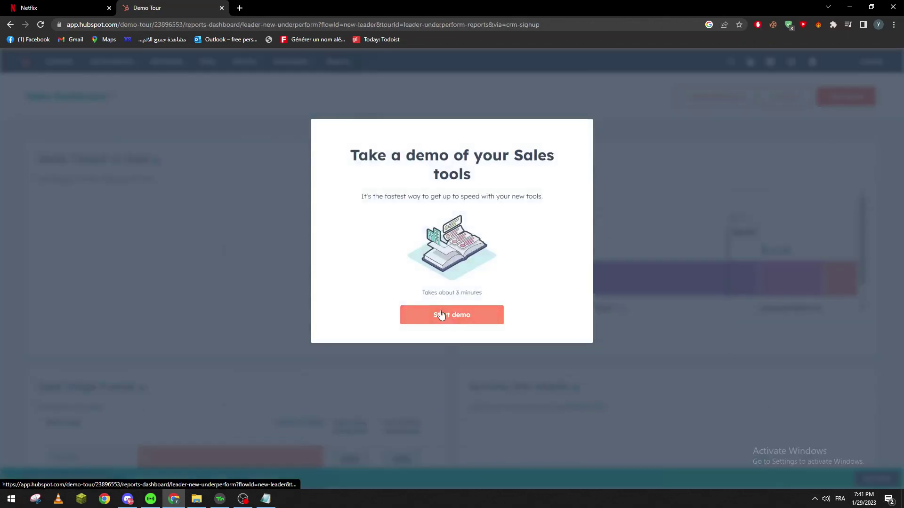
pyautogui.click(442, 315)
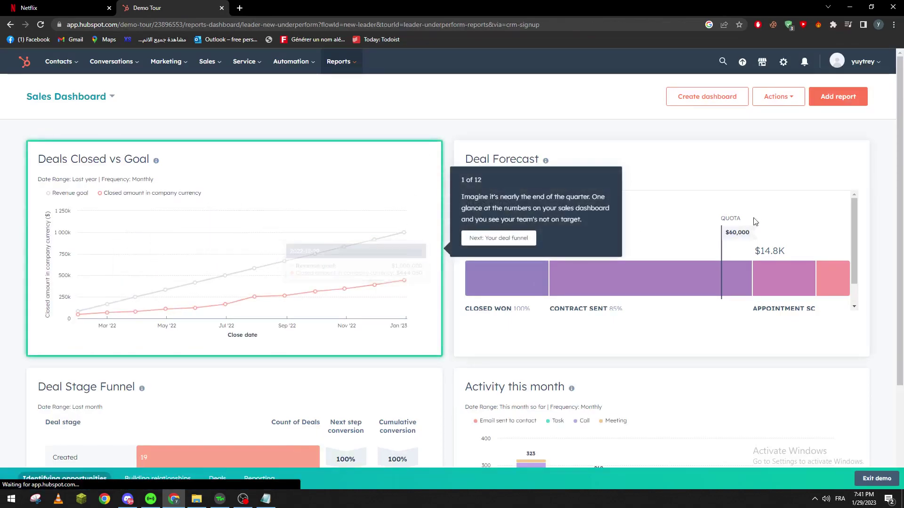
pyautogui.scroll(-2, 777, 282)
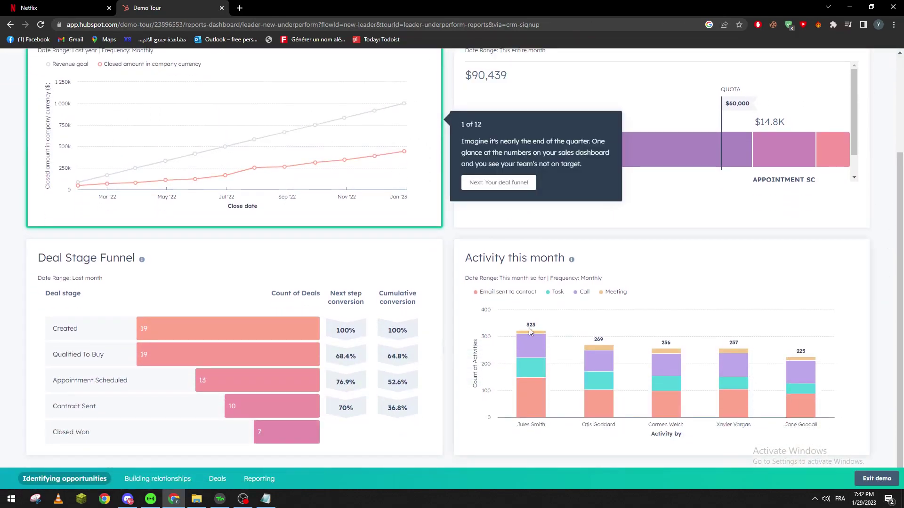
pyautogui.scroll(2, 898, 278)
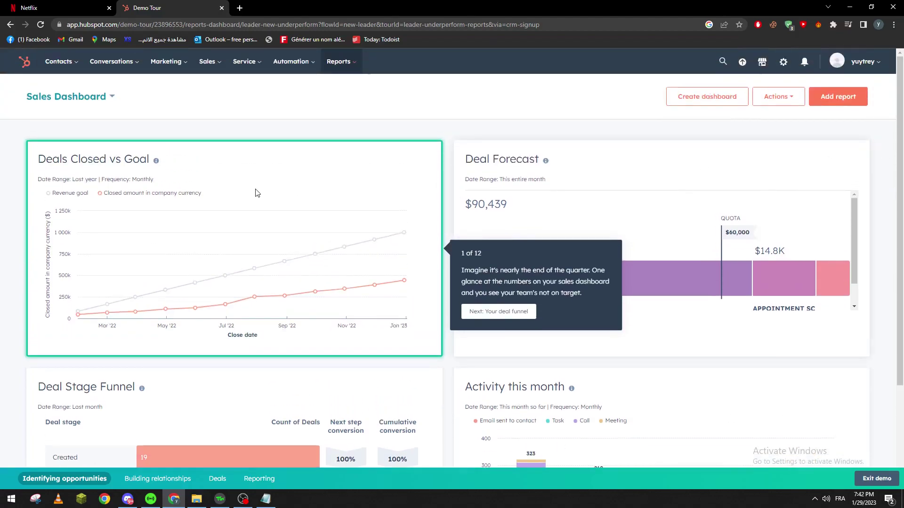